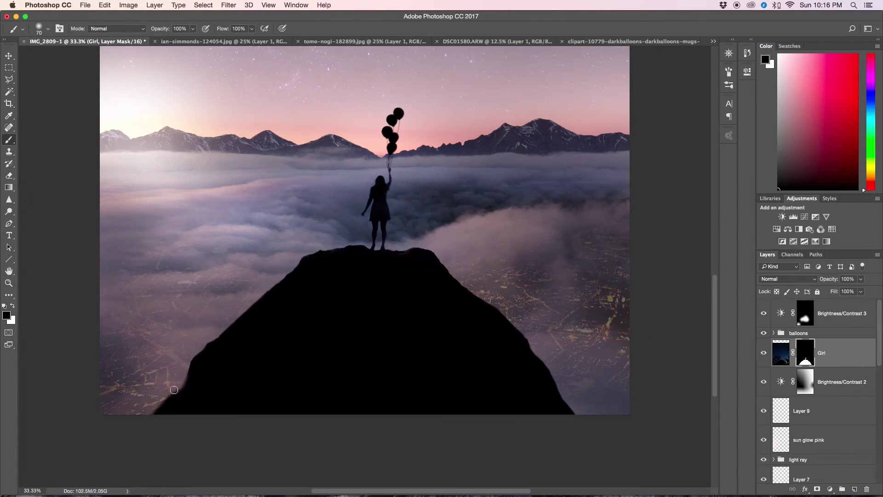
{"action": "scroll", "coordinate": [174, 390], "scroll_direction": "up", "scroll_amount": 1}
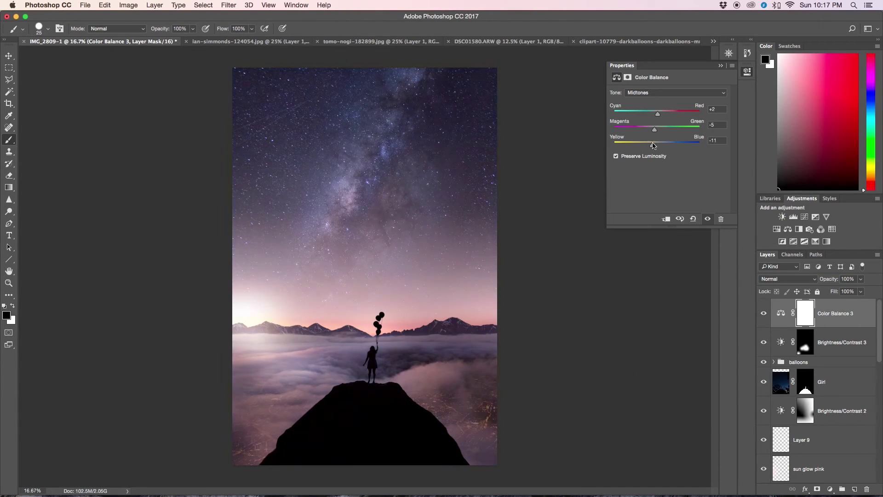